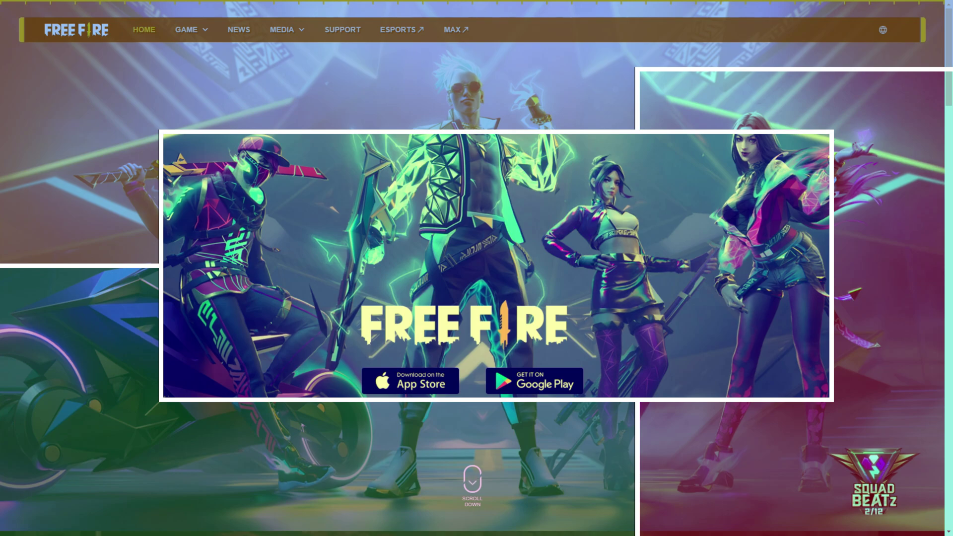
Hide the Free Fire website to reveal the Windows desktop.
{"action": "key", "text": "super+d"}
{"action": "left_click", "coordinate": [248, 528]}
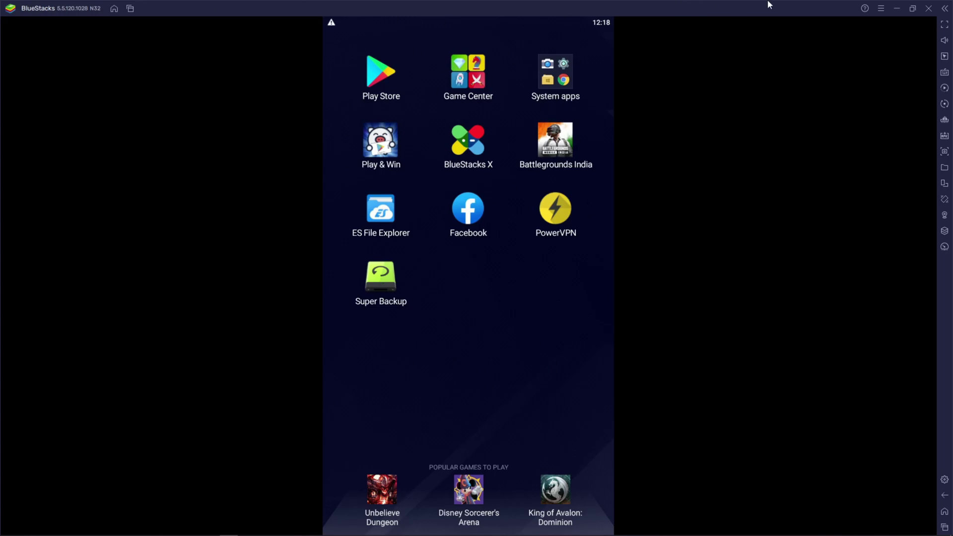
Move the FF DOWNLOAD zip lower on the desktop, inspect its FF DOWNLOAD folder, then close it.
{"action": "left_click", "coordinate": [899, 7]}
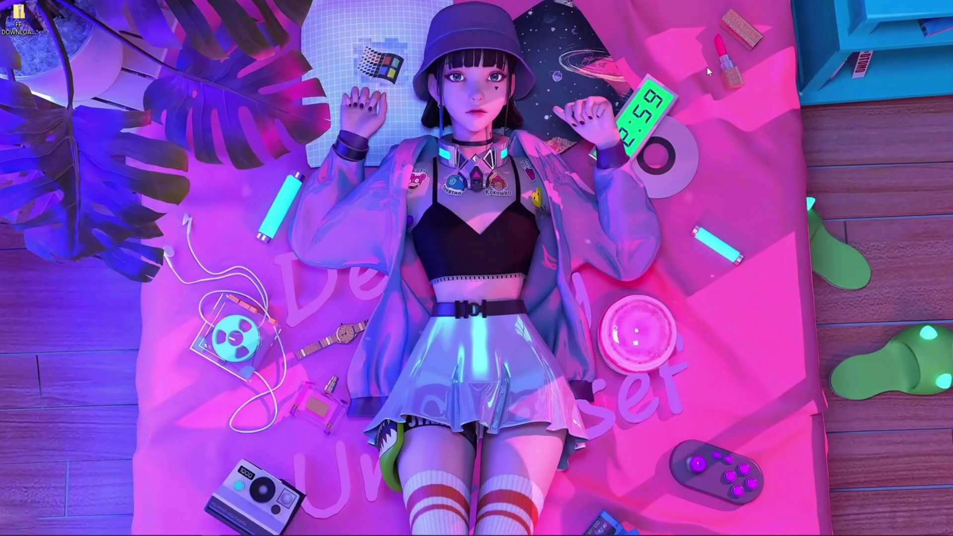
{"action": "left_click_drag", "start_coordinate": [20, 23], "coordinate": [58, 236]}
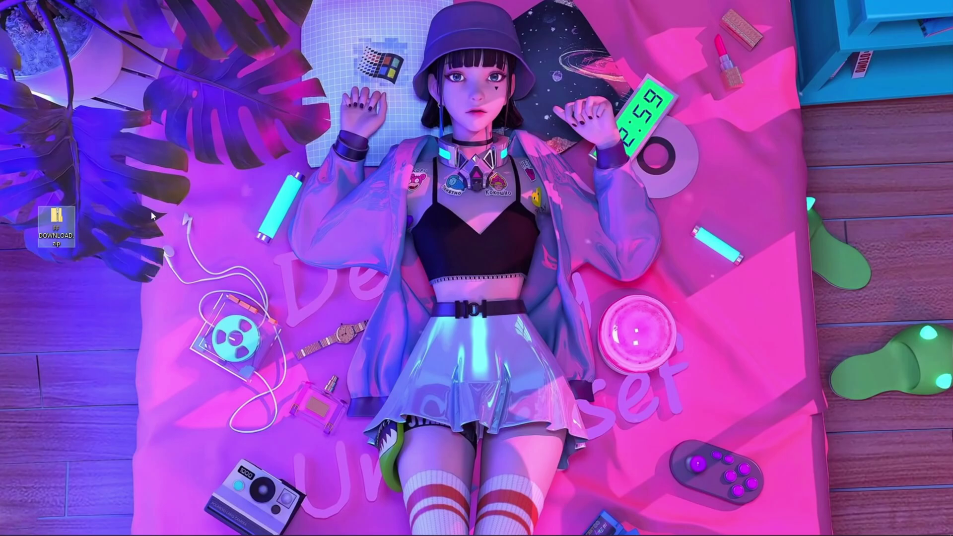
{"action": "double_click", "coordinate": [69, 218]}
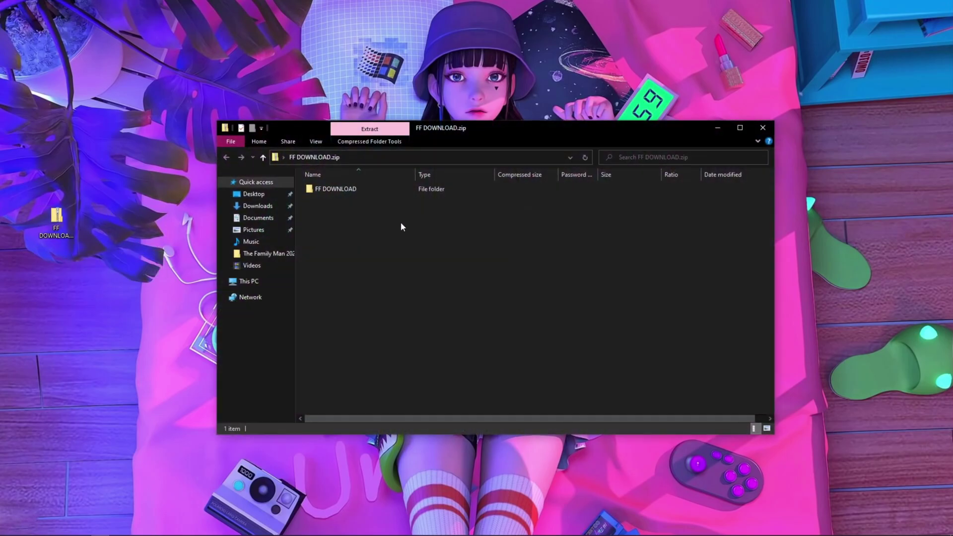
{"action": "left_click", "coordinate": [338, 190]}
{"action": "double_click", "coordinate": [338, 191]}
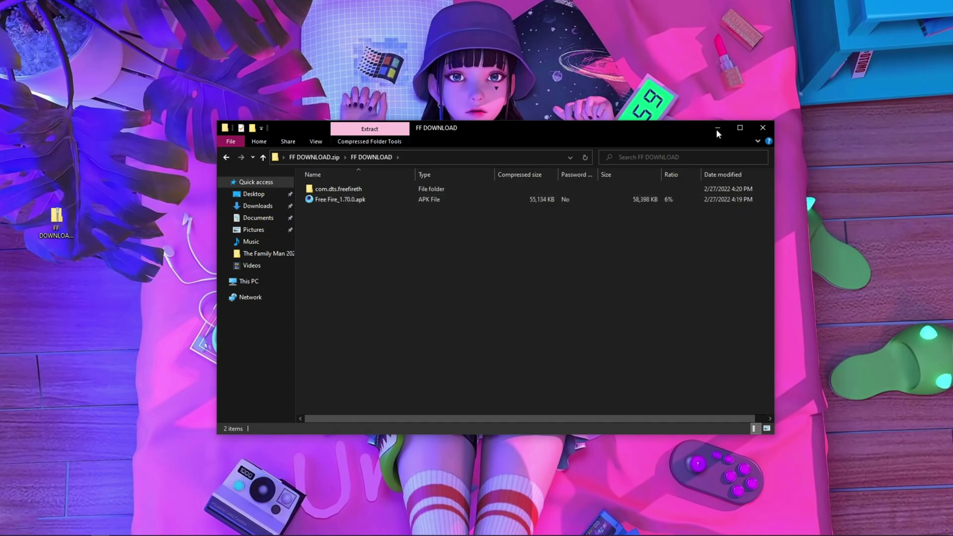
{"action": "left_click", "coordinate": [763, 128]}
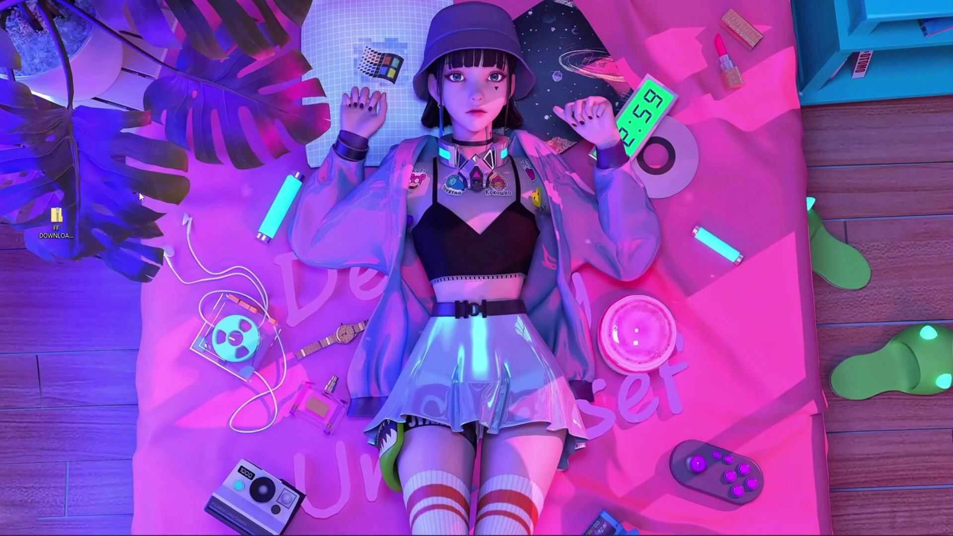
{"action": "mouse_move", "coordinate": [223, 535]}
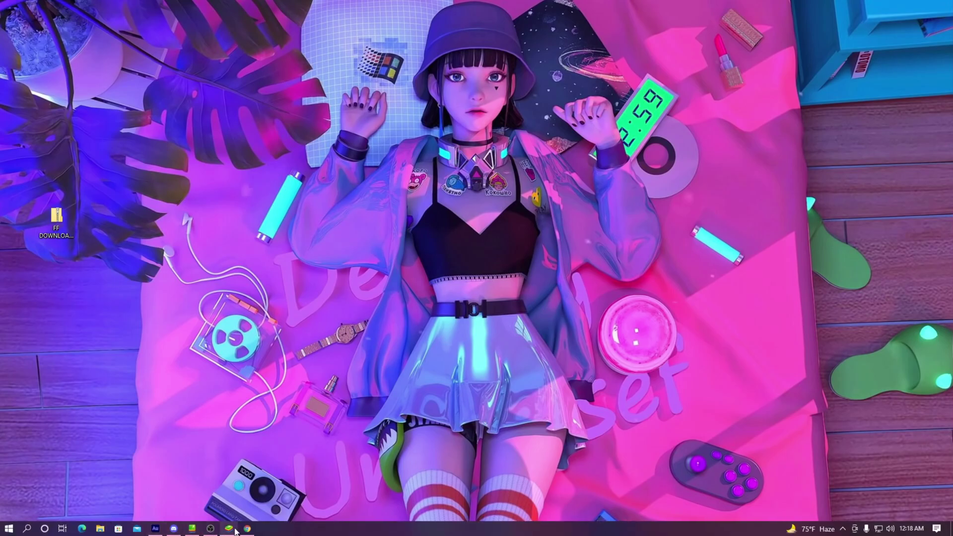
Extract FF DOWNLOAD.zip into a desktop FF DOWNLOAD folder and open it.
{"action": "right_click", "coordinate": [54, 213]}
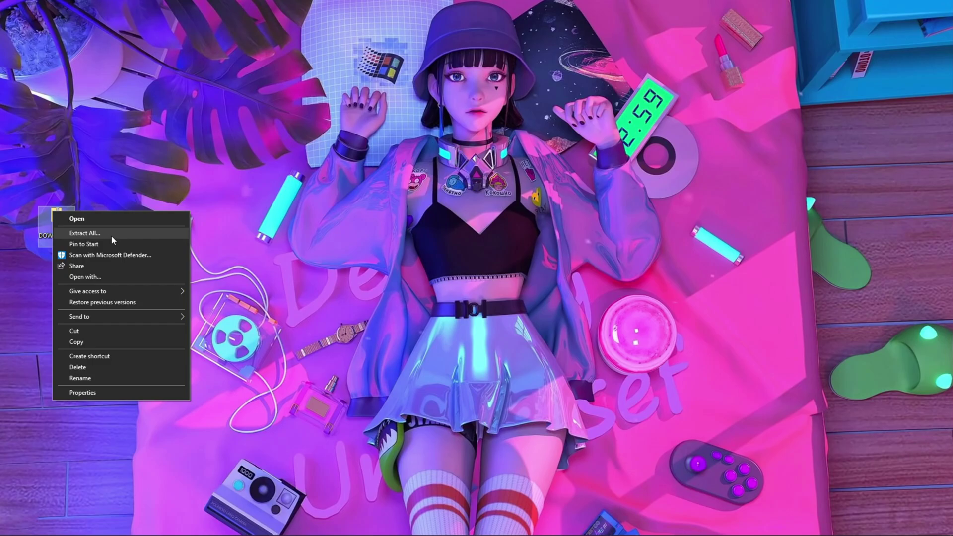
{"action": "left_click", "coordinate": [116, 197]}
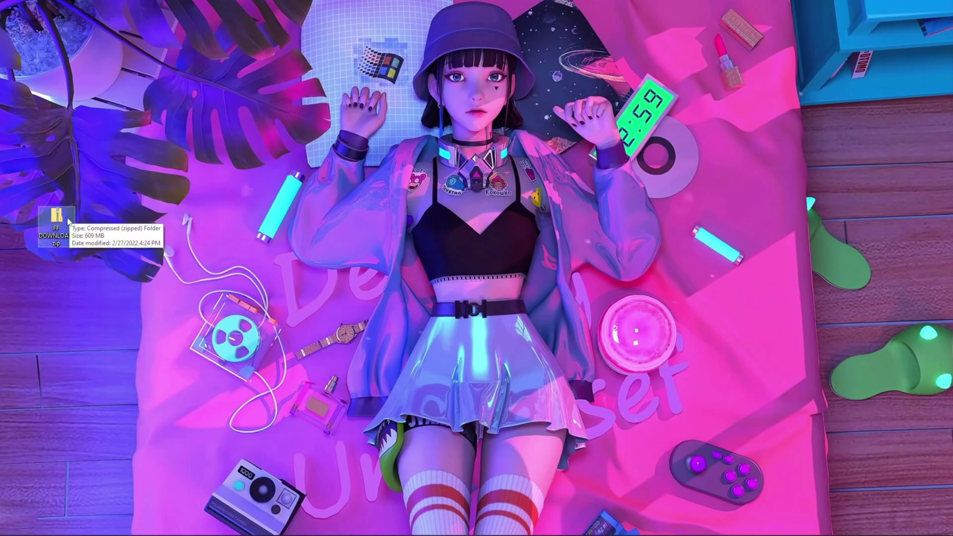
{"action": "right_click", "coordinate": [50, 213]}
{"action": "left_click", "coordinate": [87, 239]}
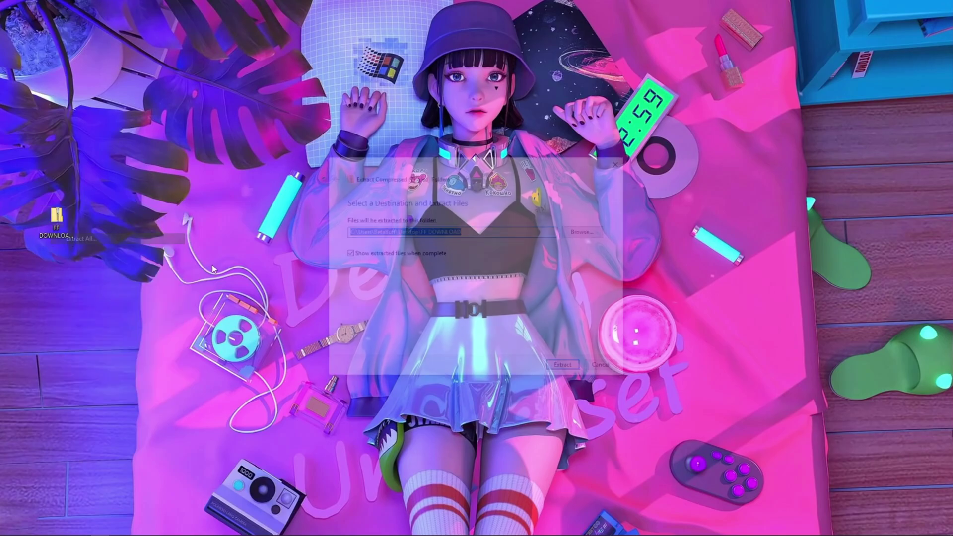
{"action": "key", "text": "Return"}
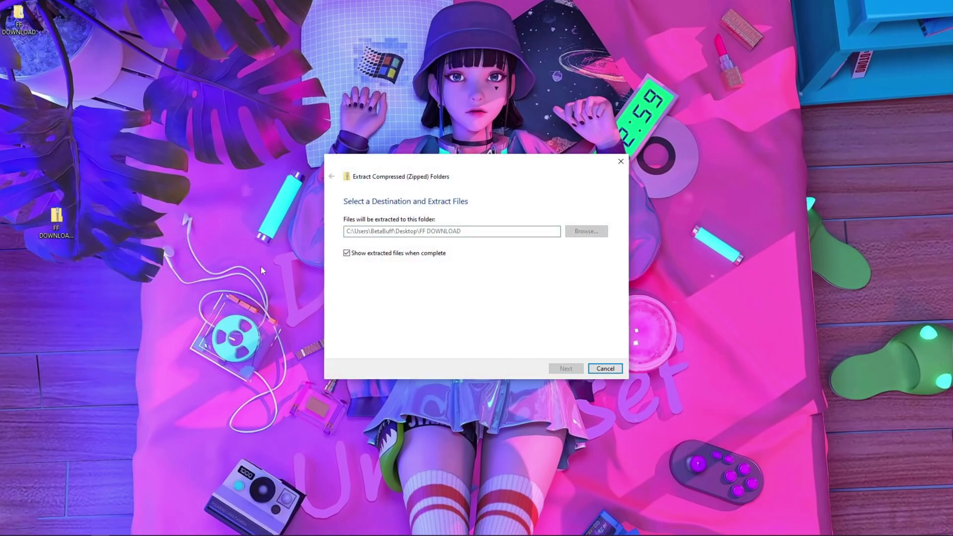
{"action": "left_click", "coordinate": [620, 161]}
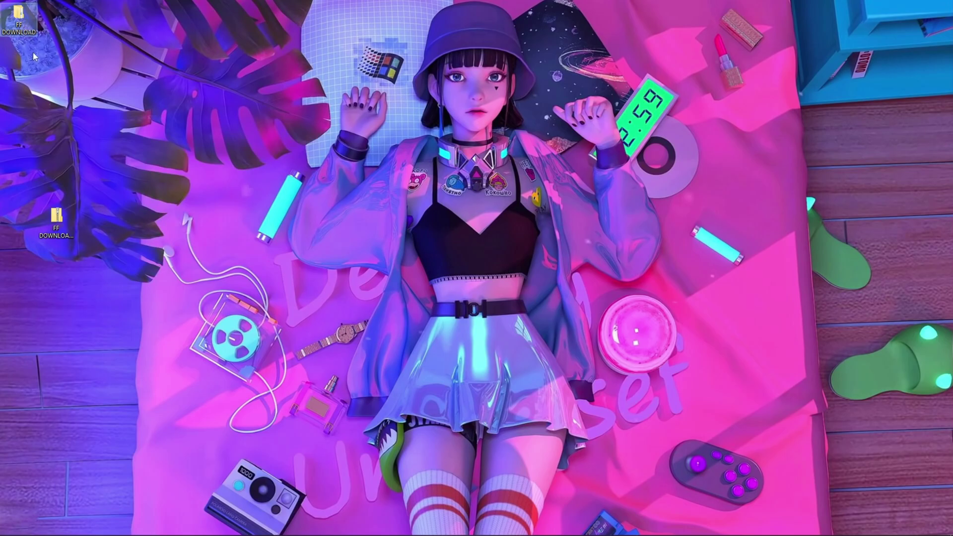
{"action": "double_click", "coordinate": [19, 19]}
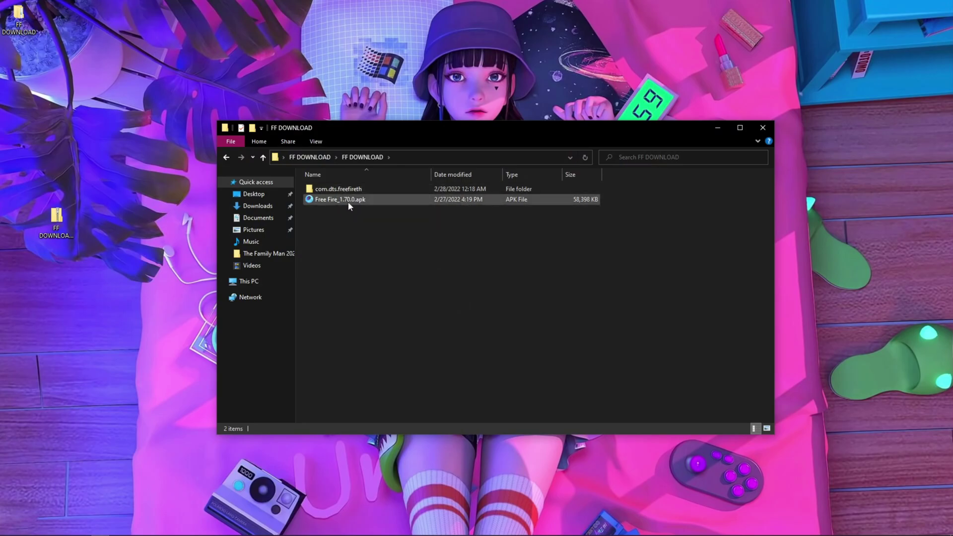
Copy com.dts.freefireth and Free Fire_1.70.0.apk from the extracted folder.
{"action": "left_click_drag", "start_coordinate": [363, 234], "coordinate": [360, 186]}
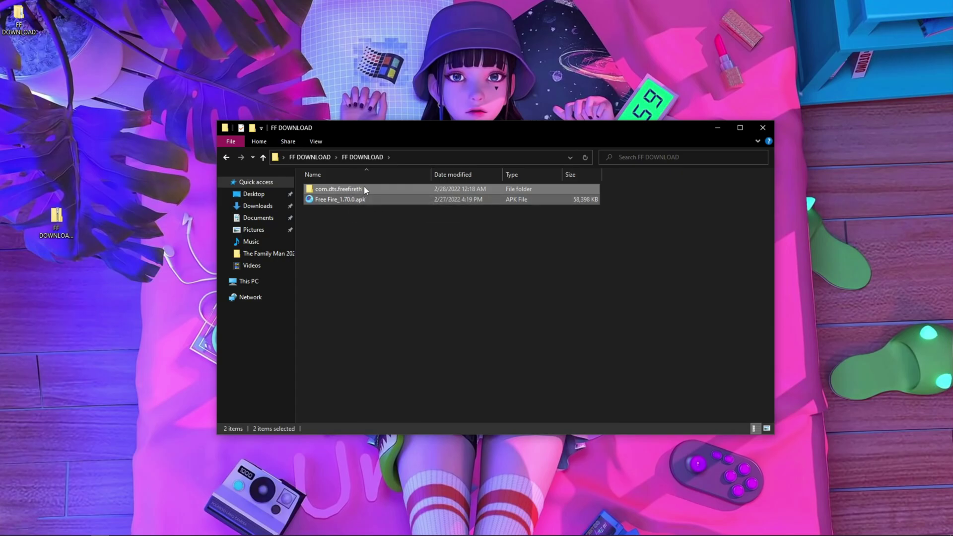
{"action": "right_click", "coordinate": [364, 186]}
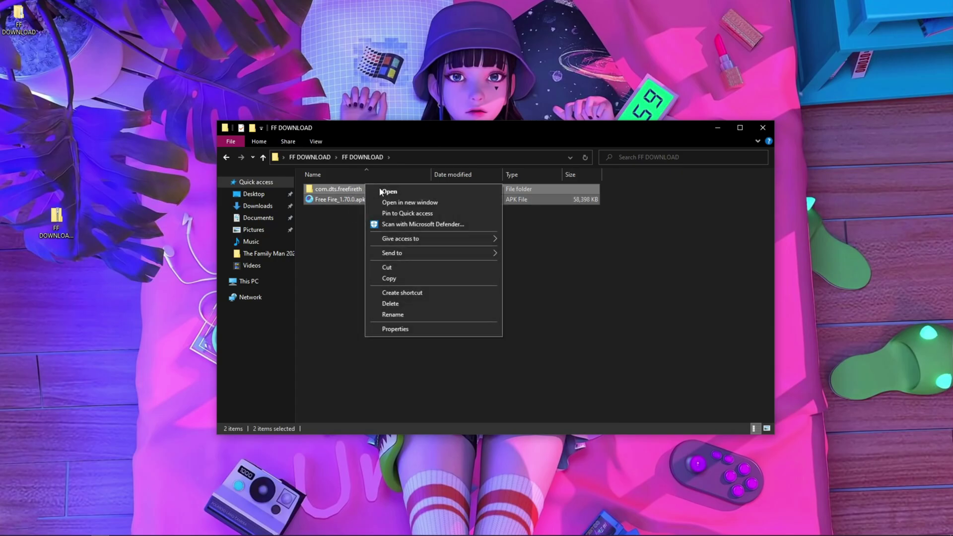
{"action": "left_click", "coordinate": [390, 278]}
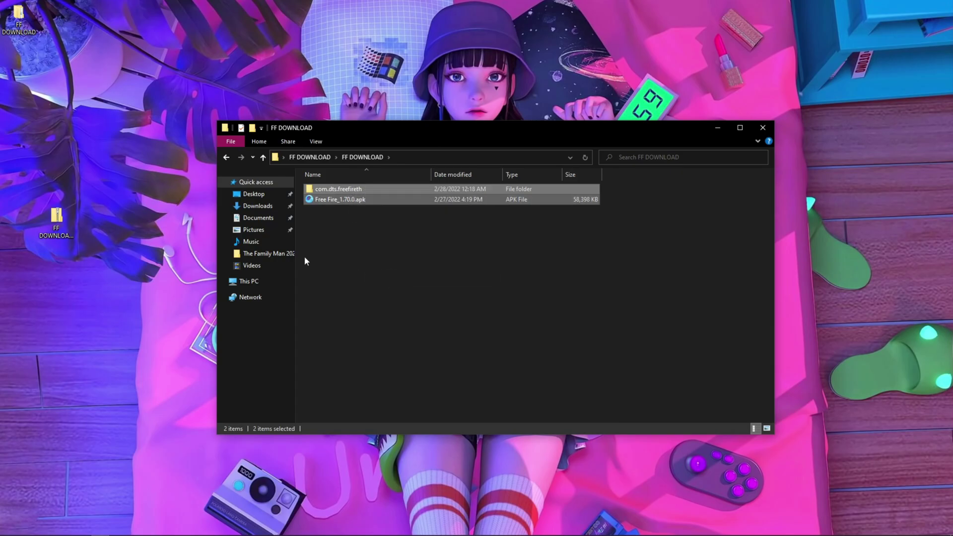
Browse from This PC to C:\ProgramData\BlueStacks_nxt\Engine.
{"action": "left_click", "coordinate": [248, 283]}
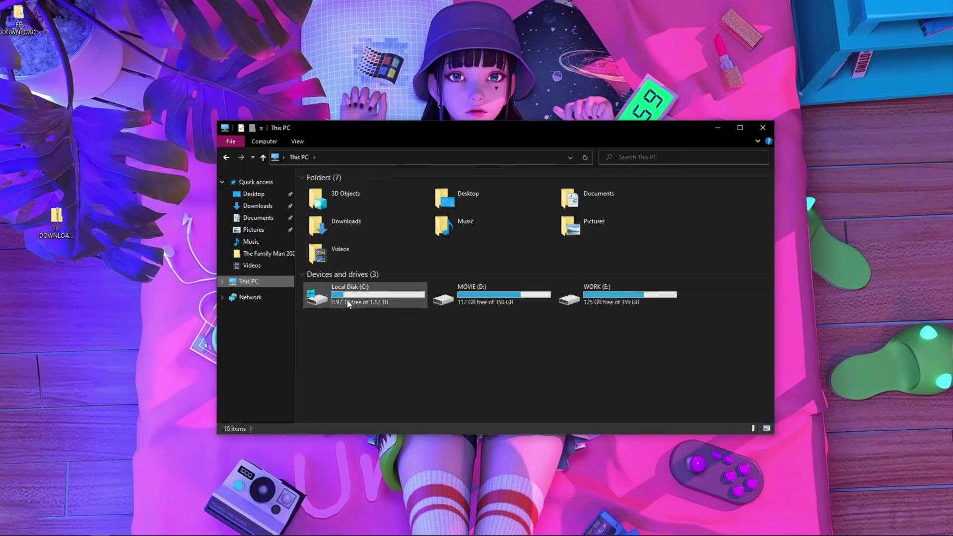
{"action": "double_click", "coordinate": [348, 304]}
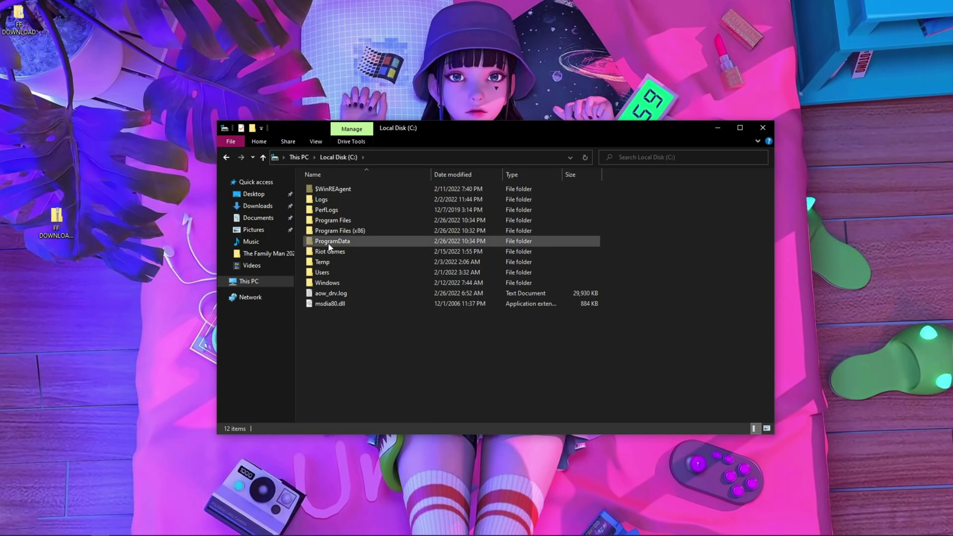
{"action": "double_click", "coordinate": [328, 244]}
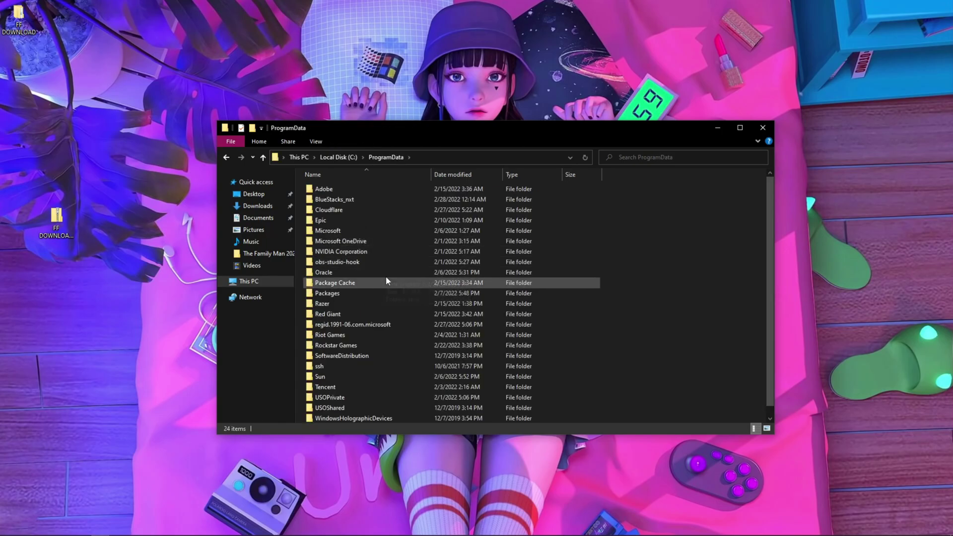
{"action": "double_click", "coordinate": [353, 202]}
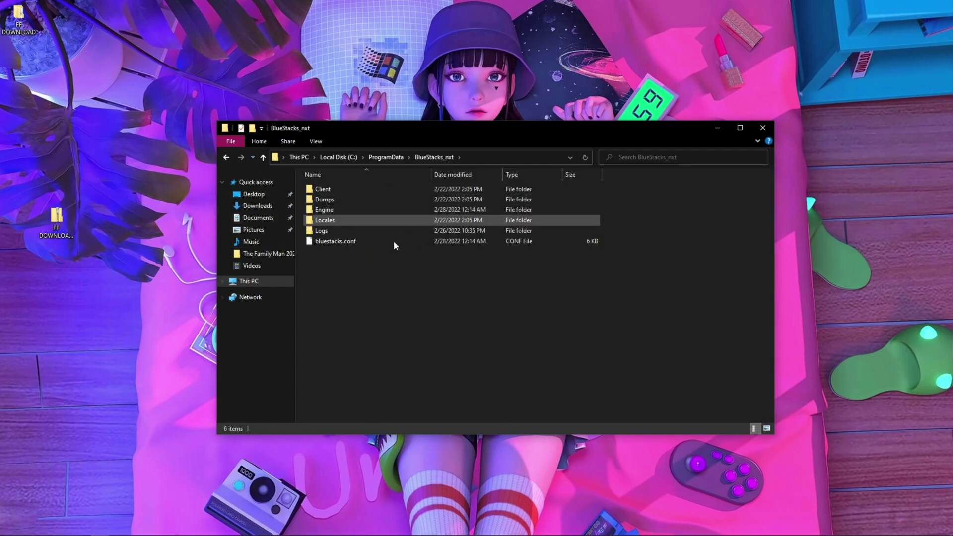
{"action": "double_click", "coordinate": [346, 208]}
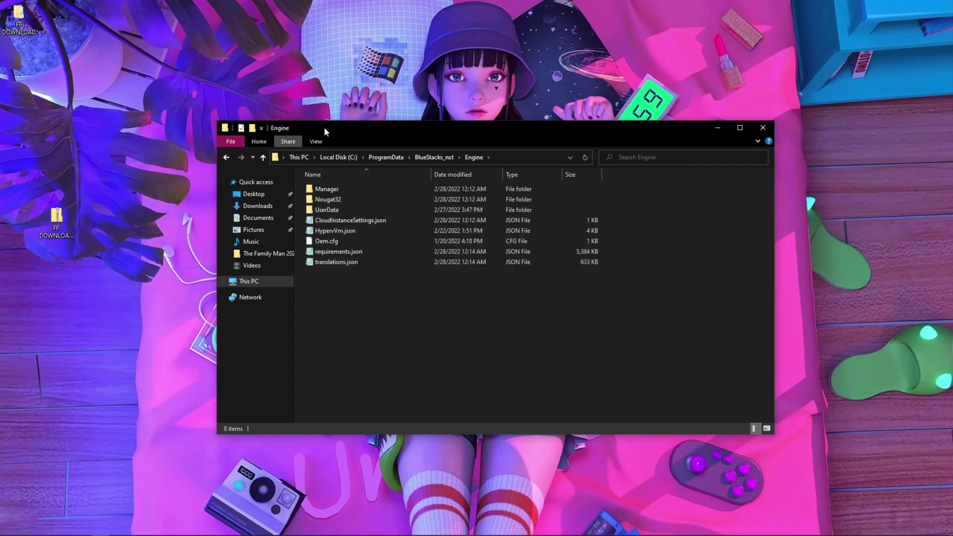
Paste both copied files into Engine\UserData\SharedFolder.
{"action": "double_click", "coordinate": [324, 211]}
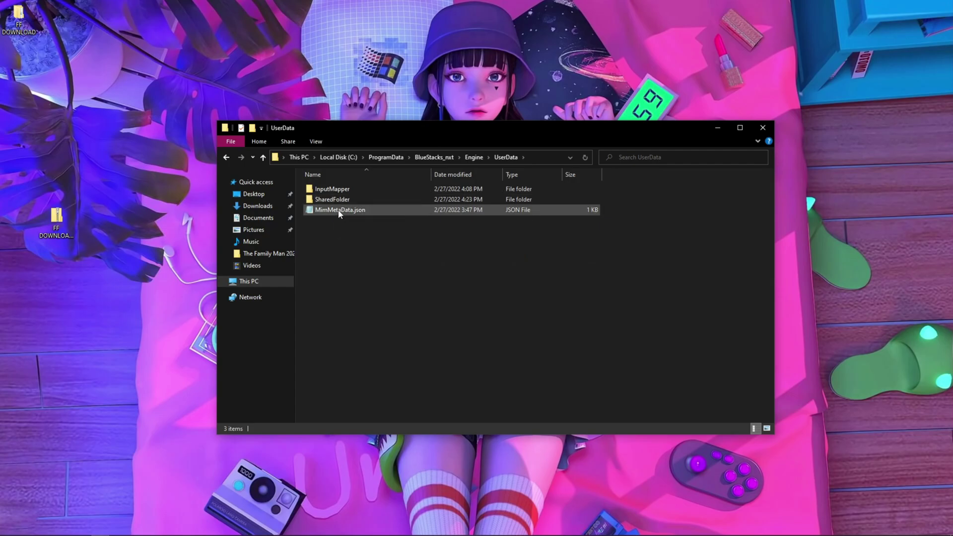
{"action": "double_click", "coordinate": [352, 203]}
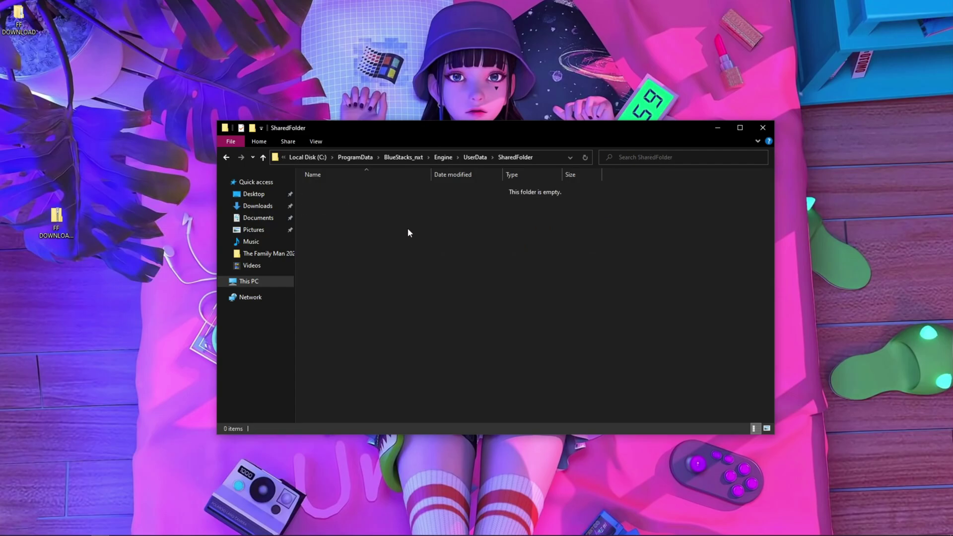
{"action": "right_click", "coordinate": [398, 252]}
{"action": "left_click", "coordinate": [427, 322]}
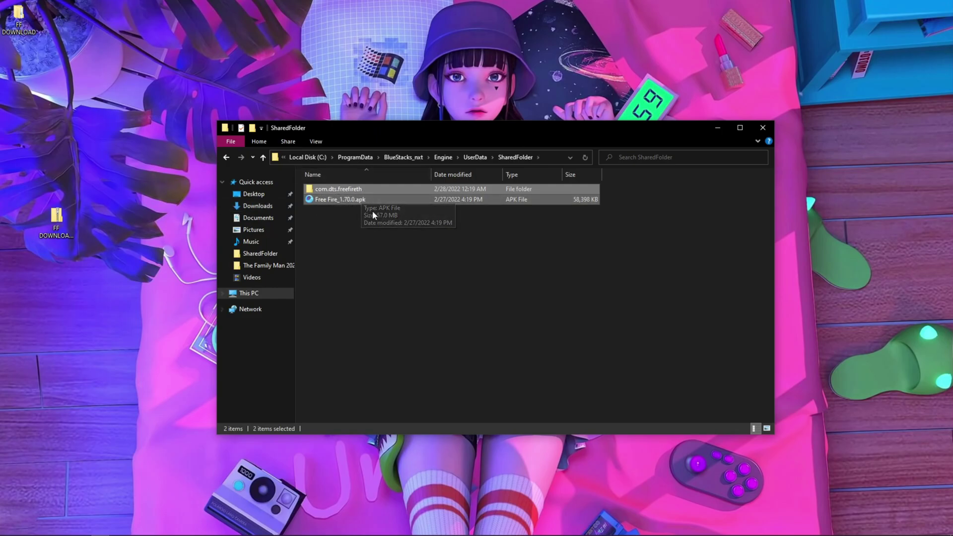
{"action": "left_click", "coordinate": [419, 231]}
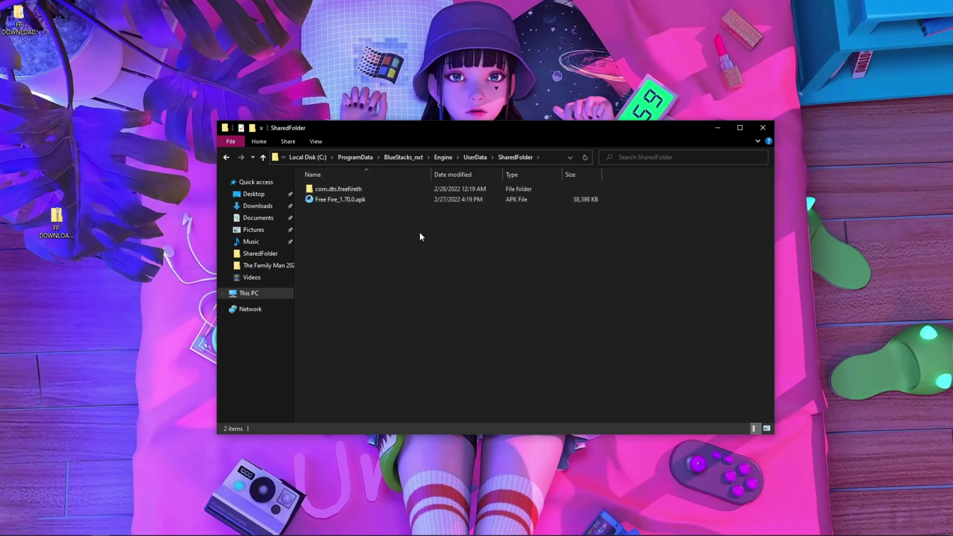
Close Explorer and bring BlueStacks back to the front in fullscreen.
{"action": "left_click", "coordinate": [763, 127]}
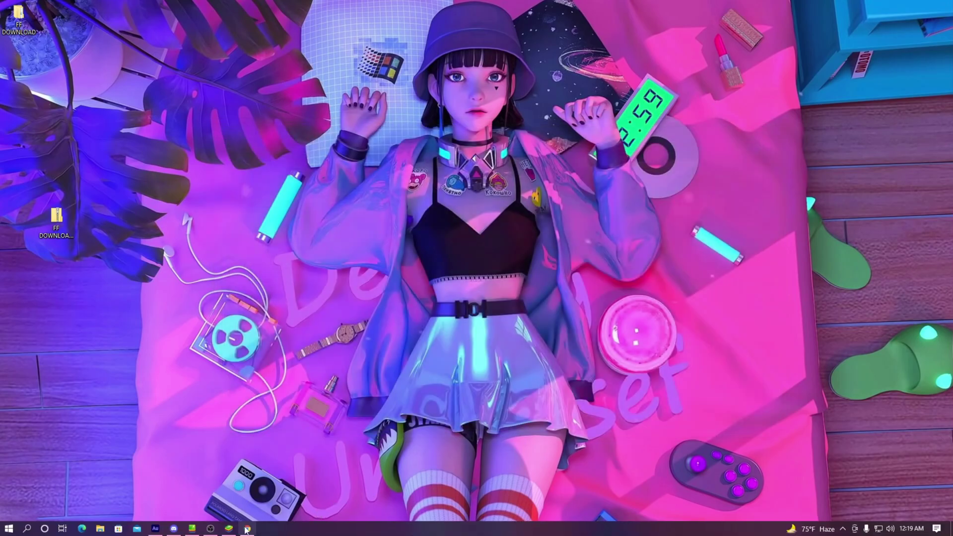
{"action": "left_click", "coordinate": [229, 532]}
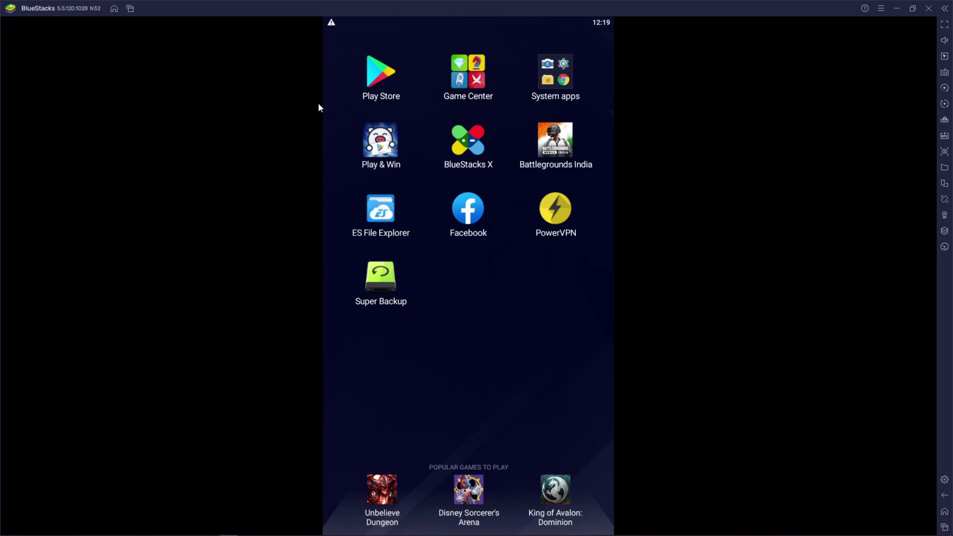
{"action": "key", "text": "F11"}
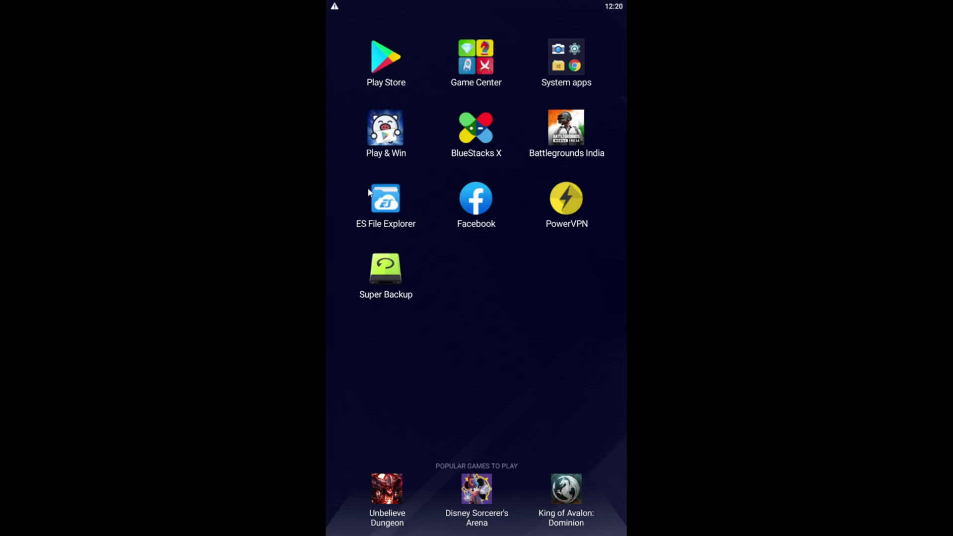
In ES File Explorer, browse from the root to /mnt/windows/BstSharedFolder.
{"action": "left_click", "coordinate": [392, 206]}
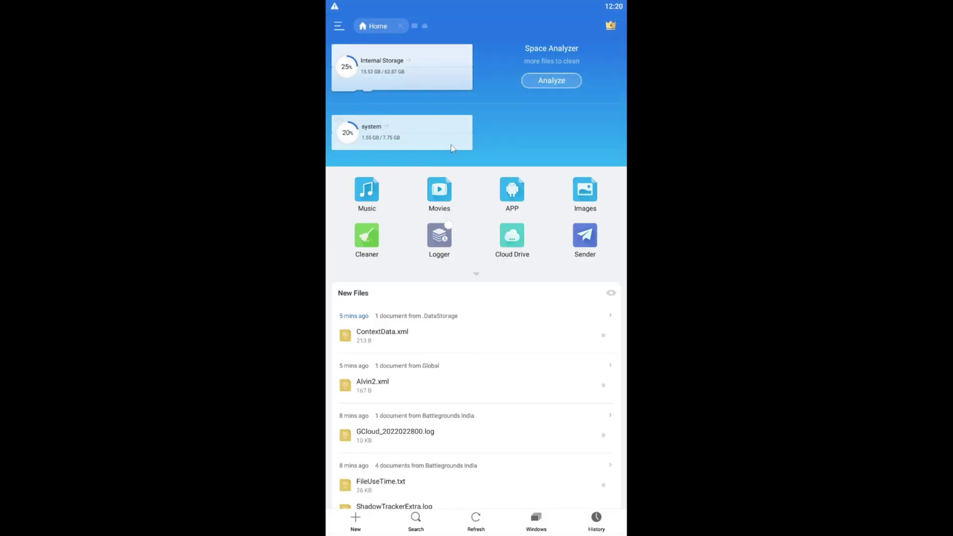
{"action": "left_click", "coordinate": [382, 64]}
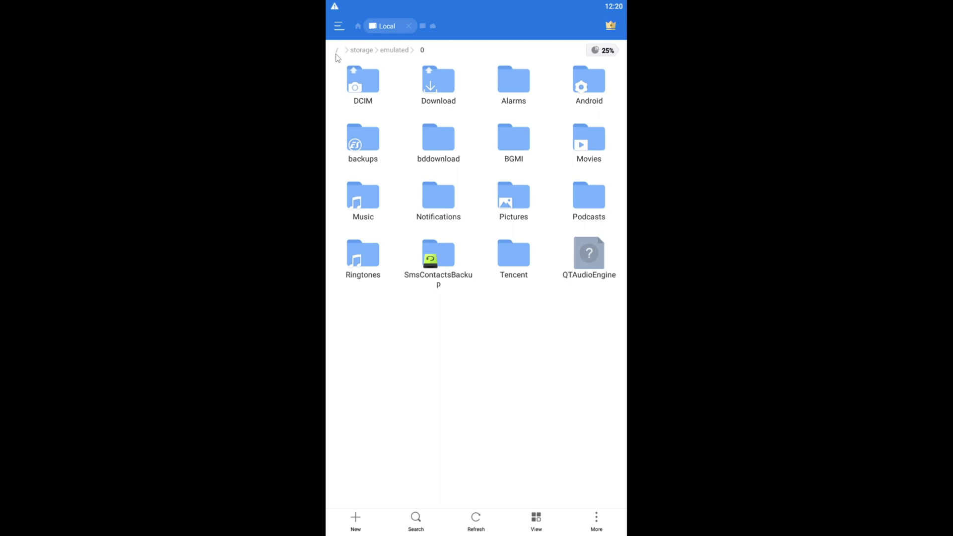
{"action": "left_click", "coordinate": [337, 50]}
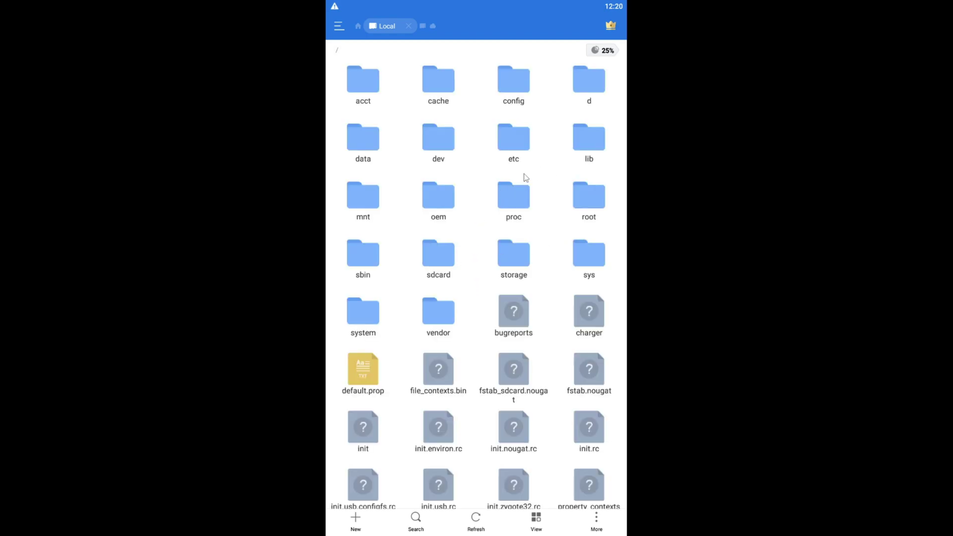
{"action": "left_click", "coordinate": [366, 206]}
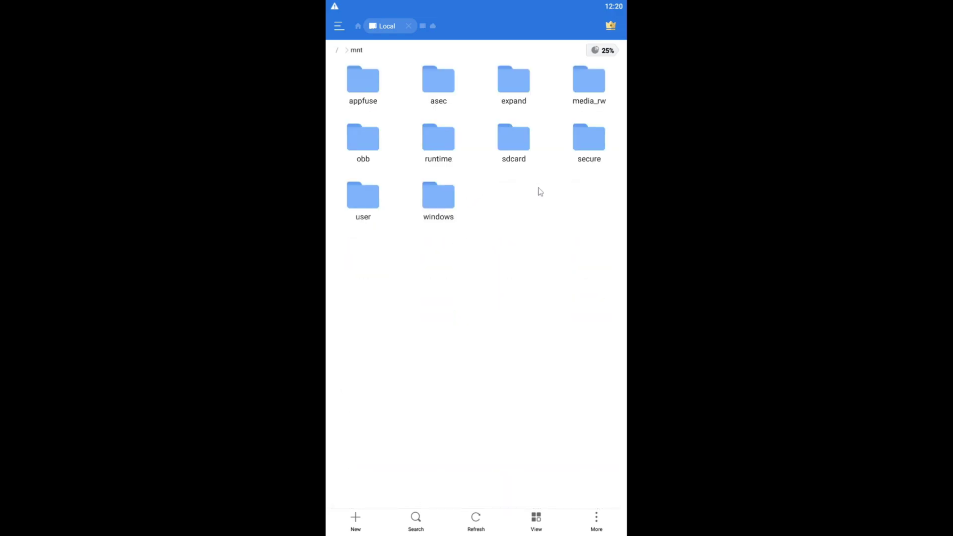
{"action": "left_click", "coordinate": [444, 201]}
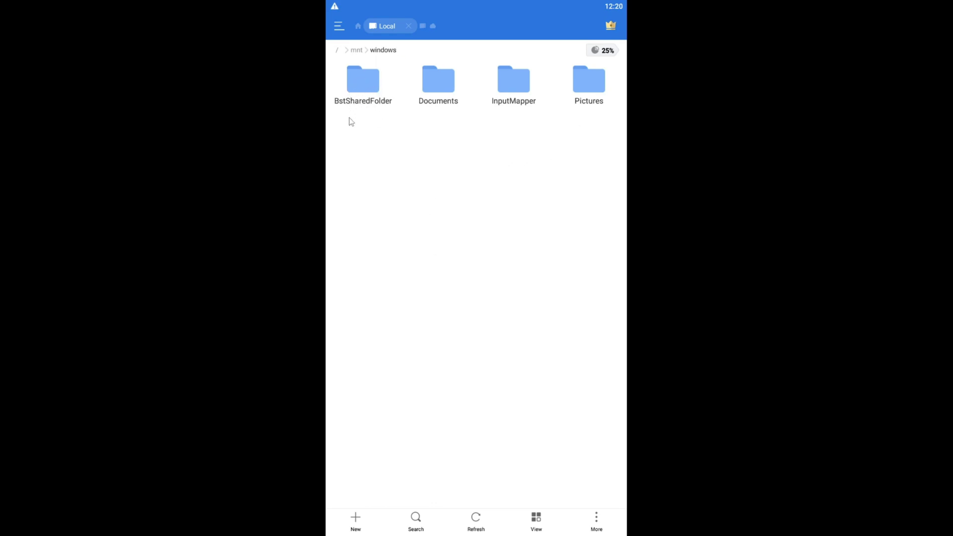
{"action": "left_click", "coordinate": [365, 82]}
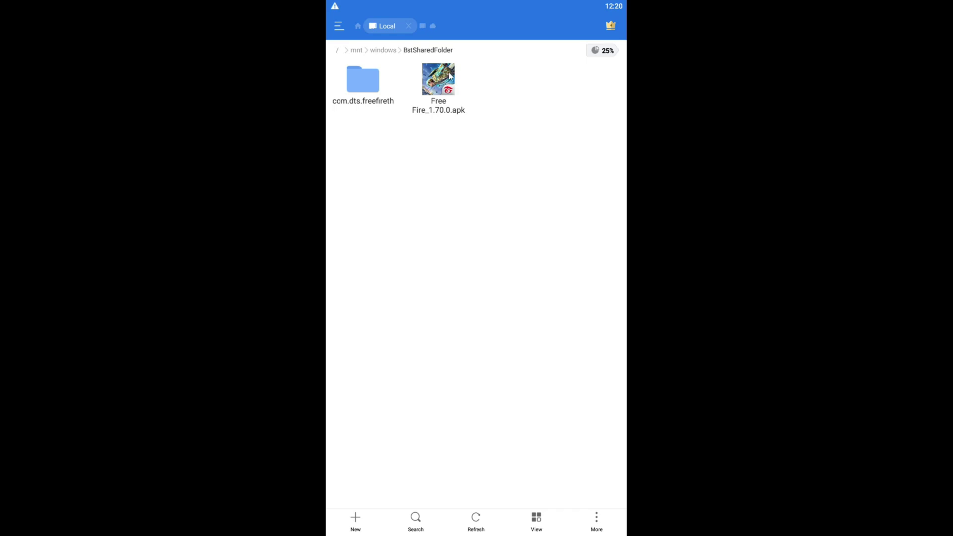
Install Free Fire_1.70.0.apk from the shared folder and dismiss the completion notice.
{"action": "left_click", "coordinate": [441, 87]}
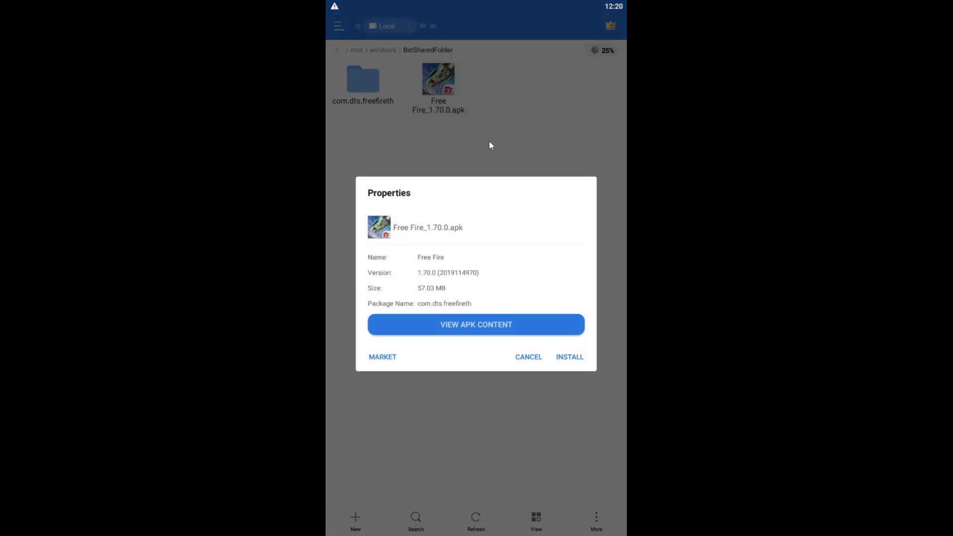
{"action": "left_click", "coordinate": [569, 357]}
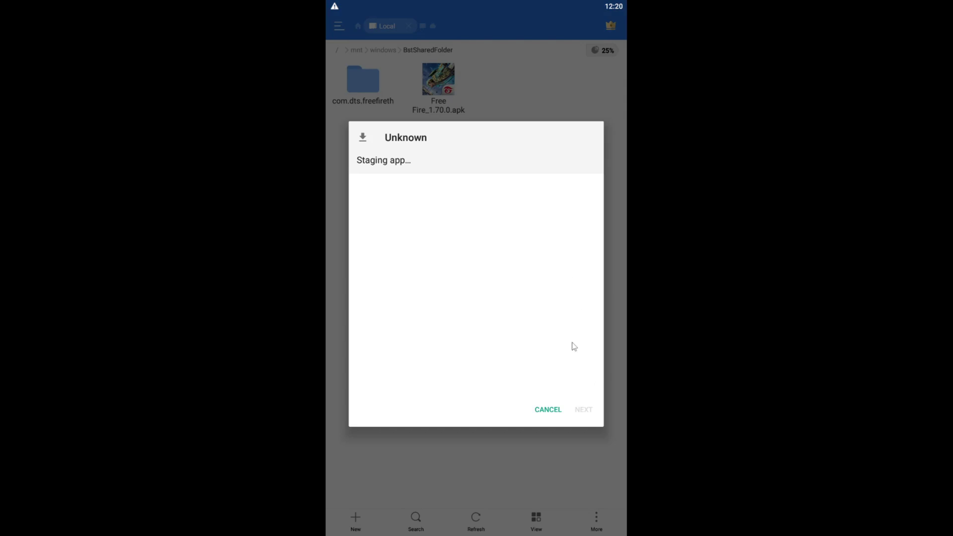
{"action": "left_click", "coordinate": [581, 411]}
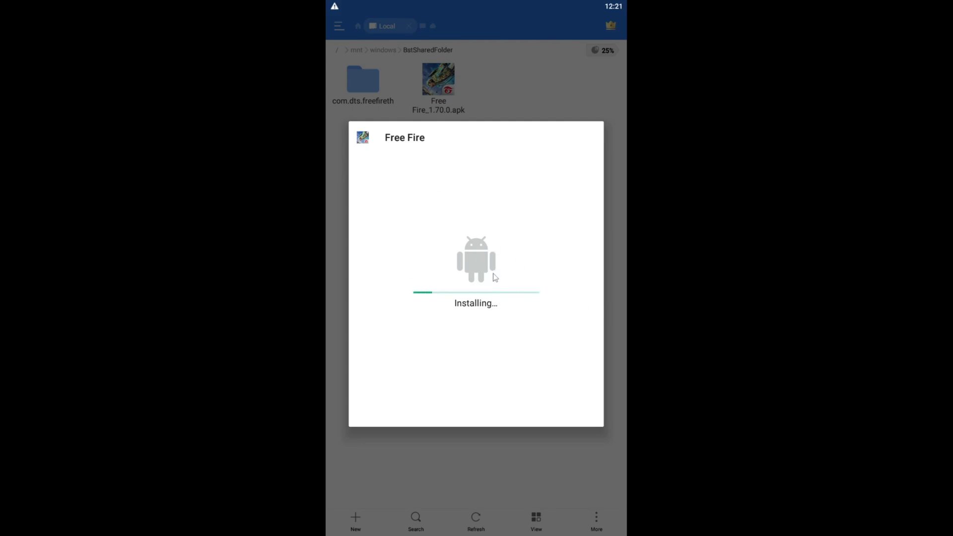
{"action": "left_click", "coordinate": [549, 411]}
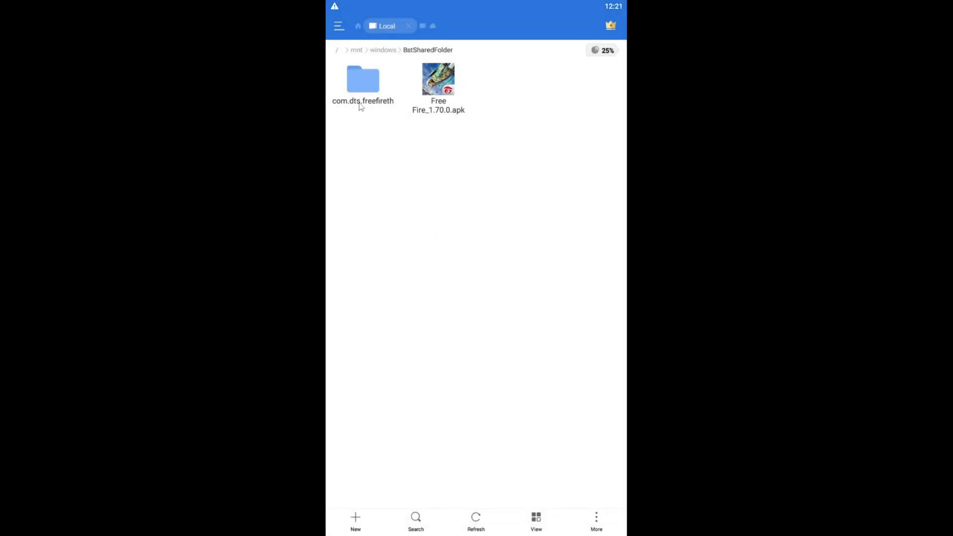
Copy the com.dts.freefireth folder into Internal Storage's Android/obb folder.
{"action": "left_click", "coordinate": [370, 86]}
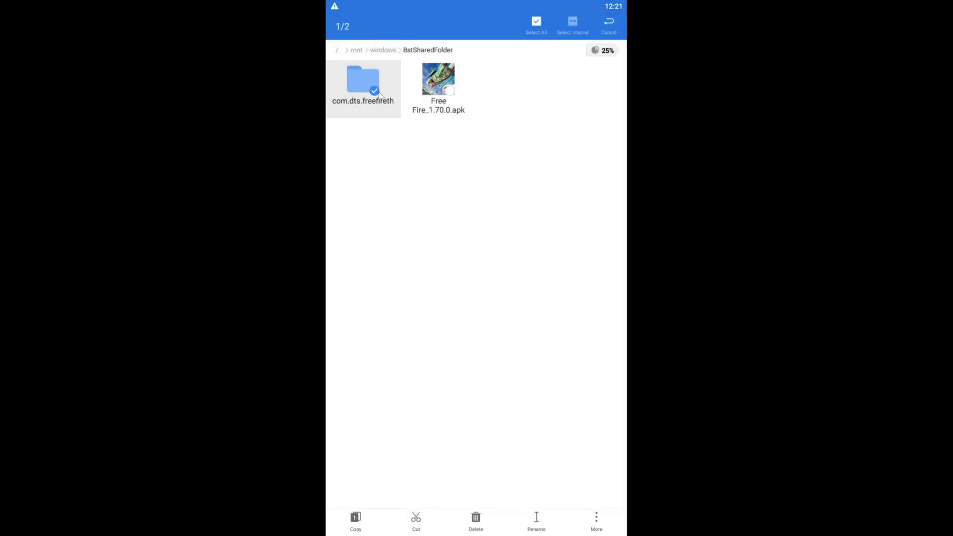
{"action": "left_click", "coordinate": [356, 525]}
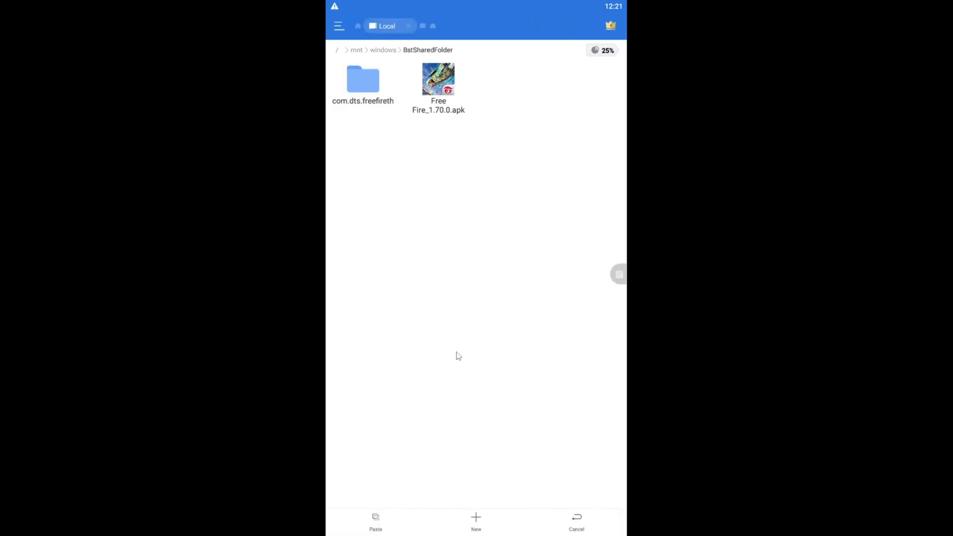
{"action": "left_click", "coordinate": [356, 28]}
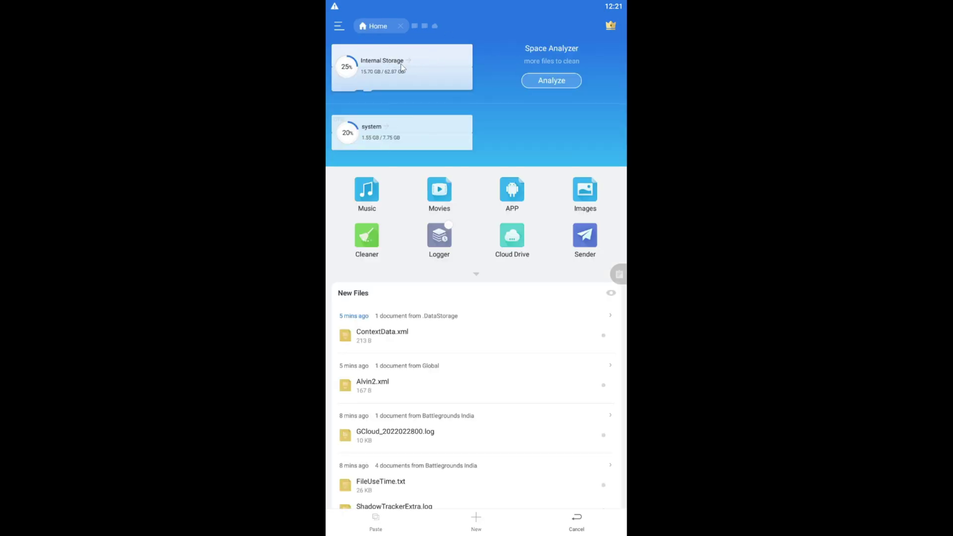
{"action": "left_click", "coordinate": [418, 85]}
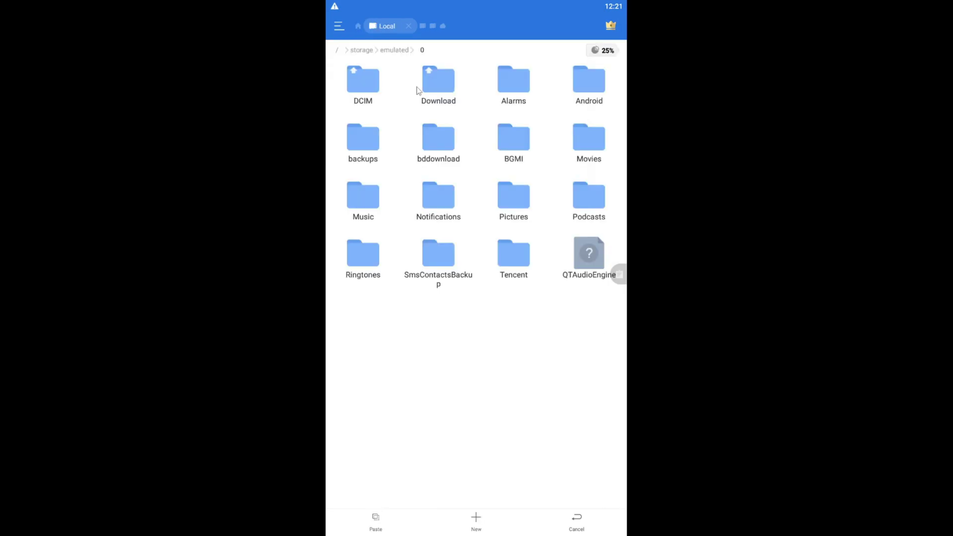
{"action": "left_click", "coordinate": [596, 87]}
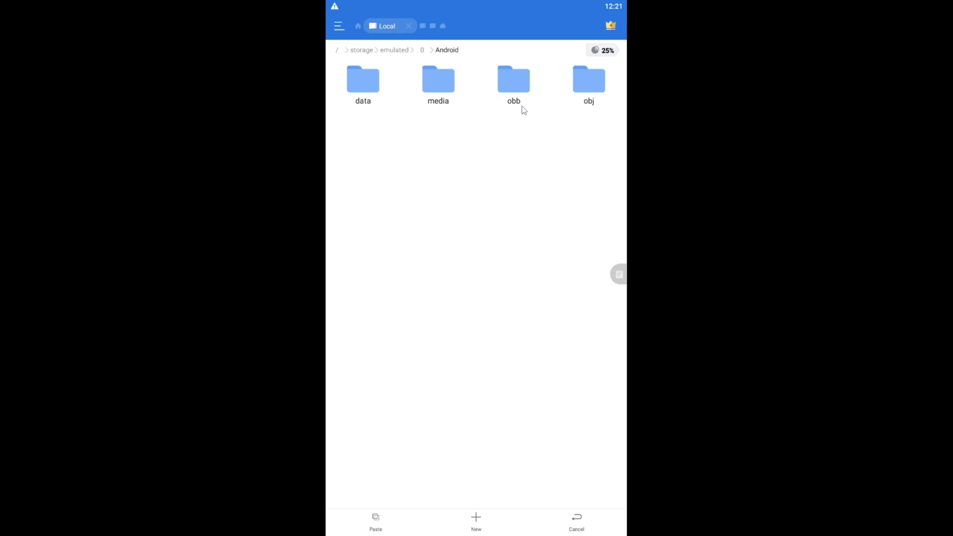
{"action": "left_click", "coordinate": [514, 92]}
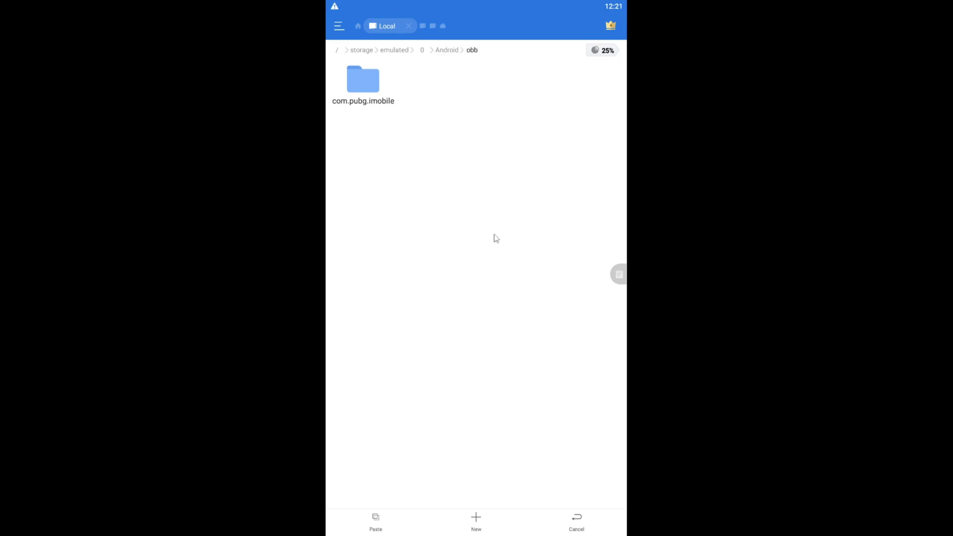
{"action": "left_click", "coordinate": [384, 522]}
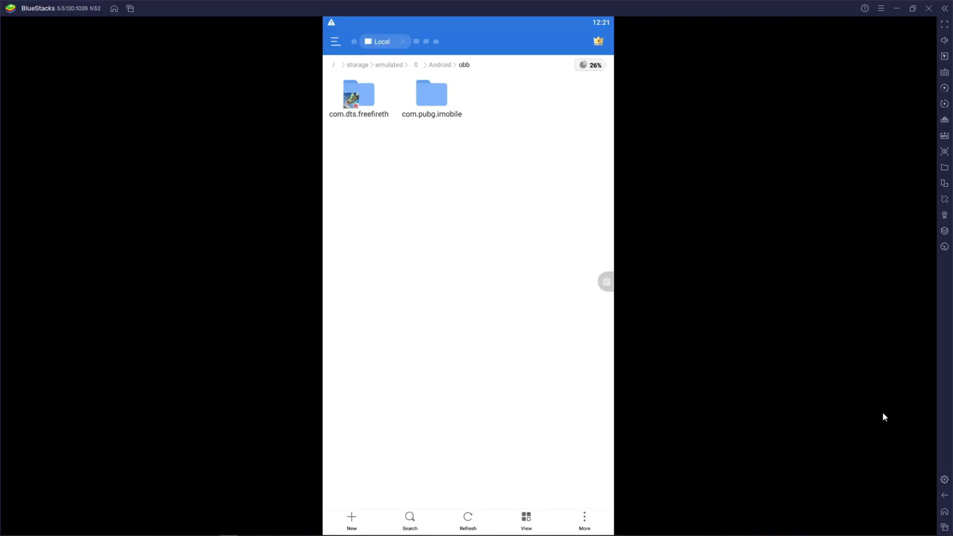
Swipe ES File Explorer out of the recent apps, then launch Free Fire from the home screen.
{"action": "left_click", "coordinate": [945, 529]}
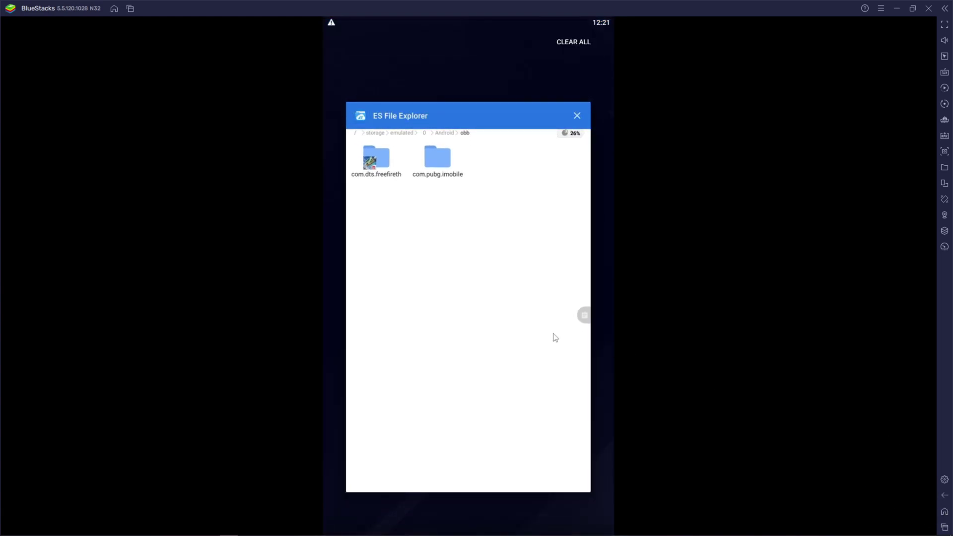
{"action": "left_click_drag", "start_coordinate": [553, 336], "coordinate": [380, 305]}
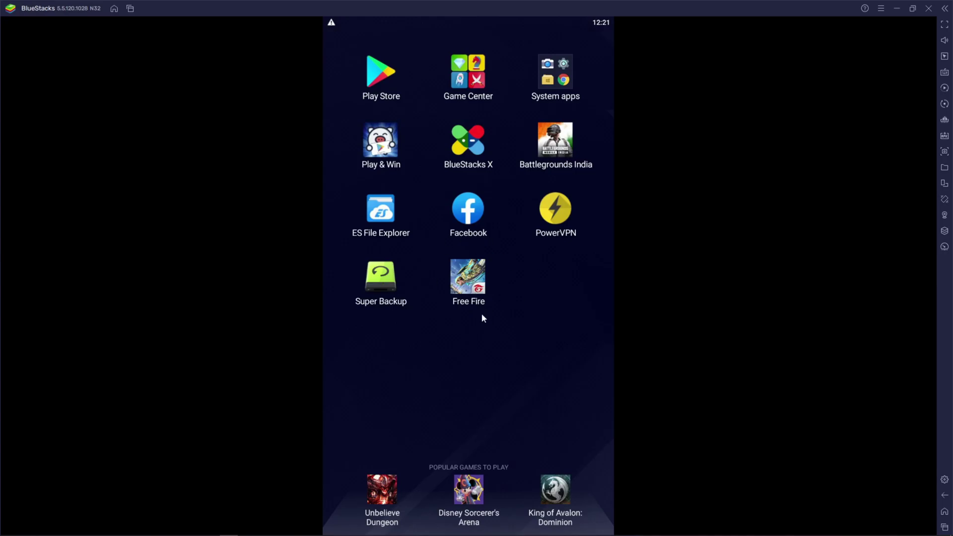
{"action": "left_click", "coordinate": [482, 299]}
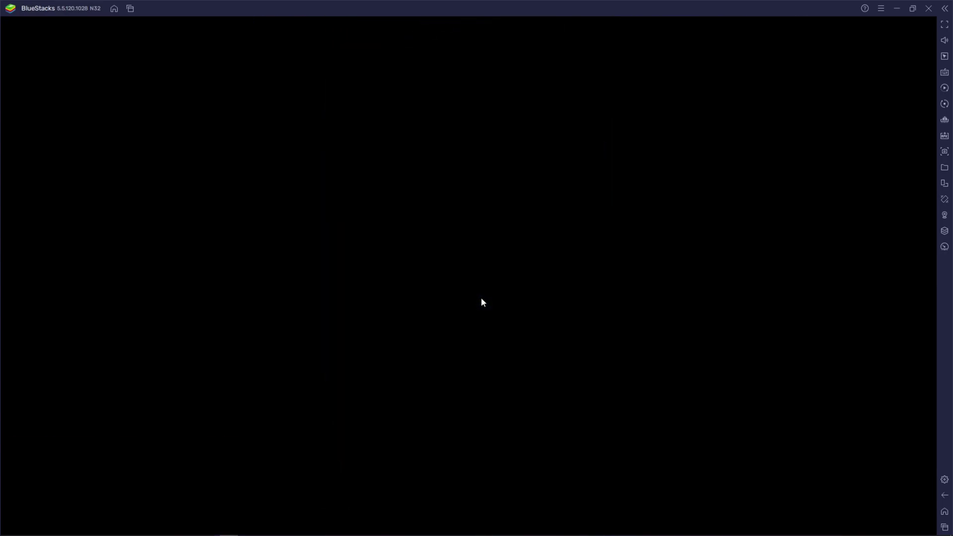